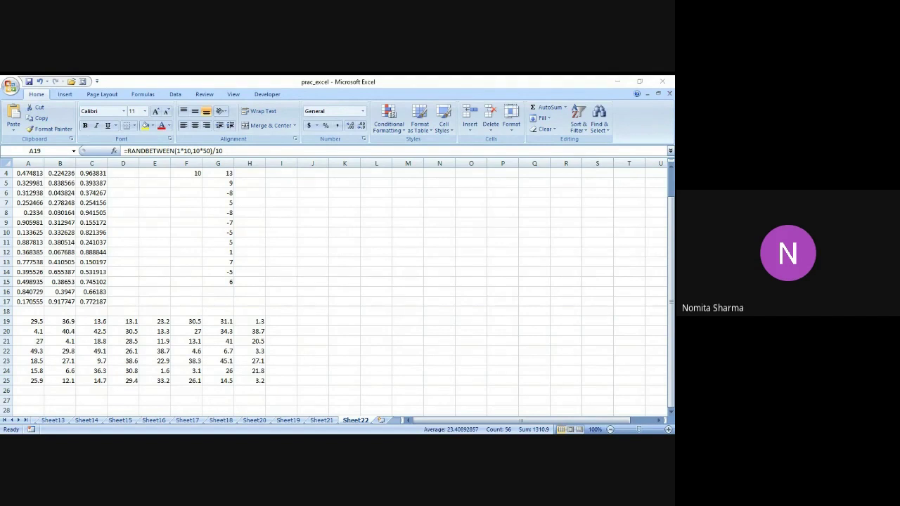
Start a RANDBETWEEN formula in cell I3.
{"action": "key", "text": "alt+Tab"}
{"action": "key", "text": "Up"}
{"action": "key", "text": "Up"}
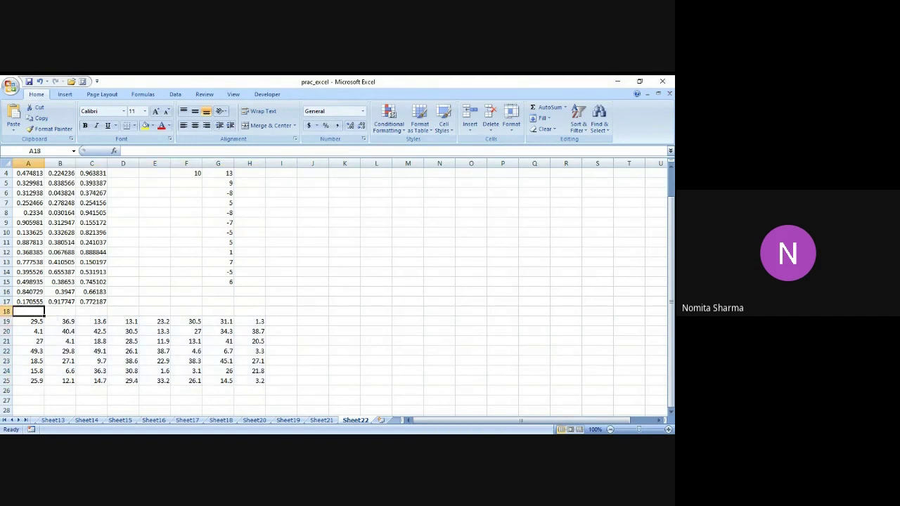
{"action": "key", "text": "Right"}
{"action": "key", "text": "Right"}
{"action": "key", "text": "Right"}
{"action": "key", "text": "Right"}
{"action": "key", "text": "Right"}
{"action": "key", "text": "Right"}
{"action": "key", "text": "Right"}
{"action": "key", "text": "Right"}
{"action": "key", "text": "Right"}
{"action": "key", "text": "Right"}
{"action": "key", "text": "Right"}
{"action": "key", "text": "Up"}
{"action": "key", "text": "Up"}
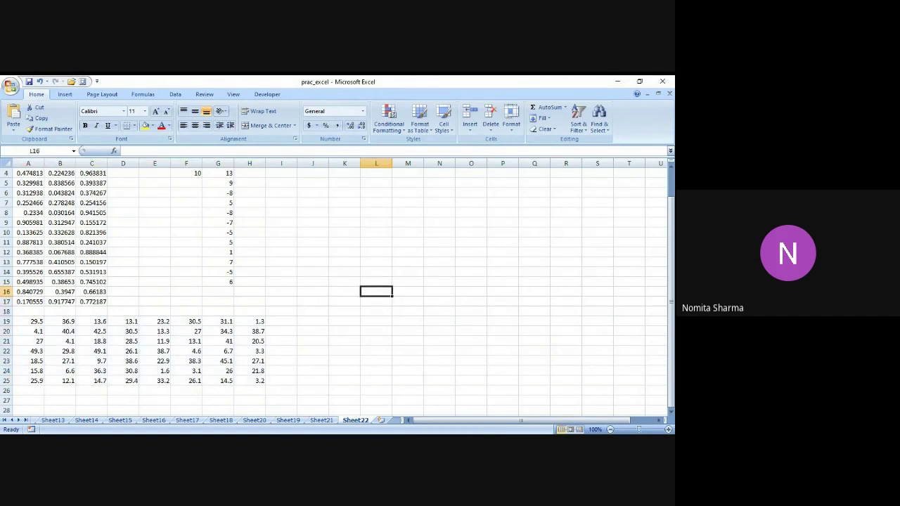
{"action": "key", "text": "Left"}
{"action": "key", "text": "Left"}
{"action": "key", "text": "Left"}
{"action": "key", "text": "Up"}
{"action": "key", "text": "Up"}
{"action": "key", "text": "Up"}
{"action": "key", "text": "Up"}
{"action": "key", "text": "Up"}
{"action": "key", "text": "Up"}
{"action": "key", "text": "Up"}
{"action": "key", "text": "Up"}
{"action": "key", "text": "Up"}
{"action": "key", "text": "Up"}
{"action": "key", "text": "Up"}
{"action": "key", "text": "Up"}
{"action": "key", "text": "Up"}
{"action": "key", "text": "Up"}
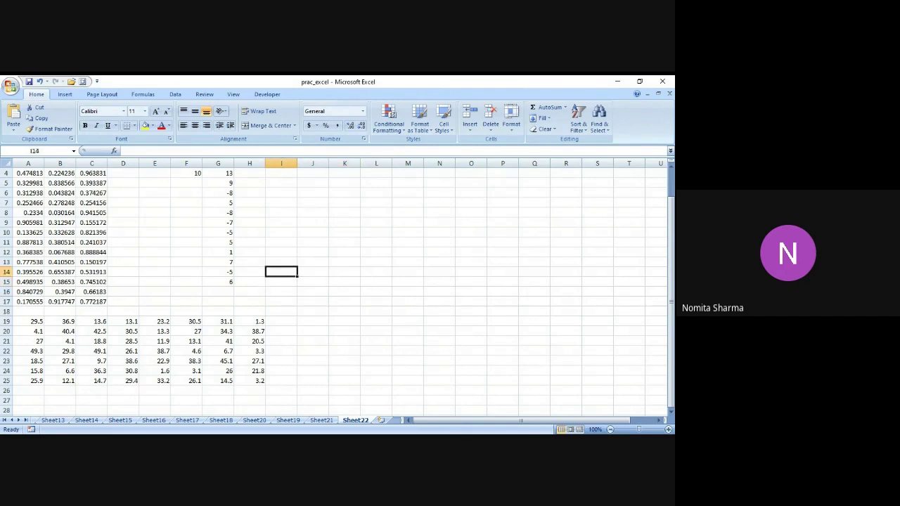
{"action": "key", "text": "Down"}
{"action": "key", "text": "Down"}
{"action": "type", "text": "="}
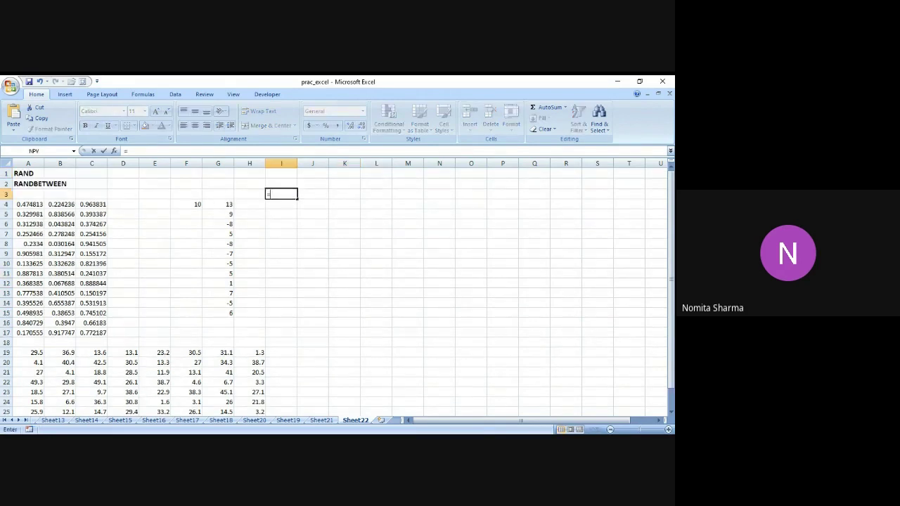
{"action": "type", "text": "RANDBETWE"}
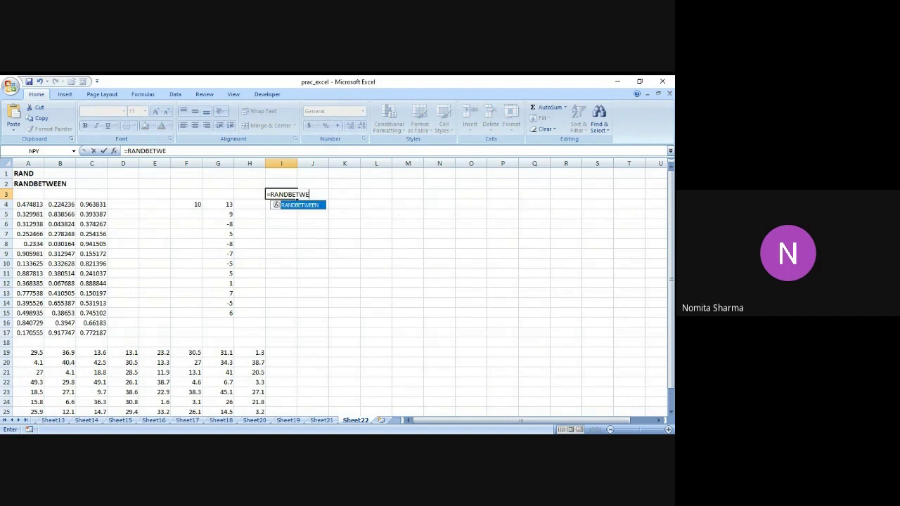
{"action": "type", "text": "EN("}
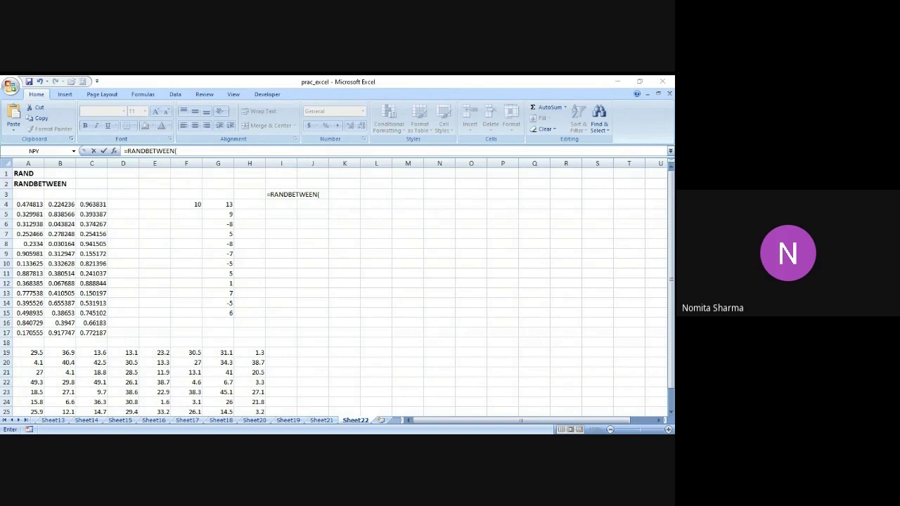
Give the RANDBETWEEN formula in I3 a DATEVALUE of "1-JUN-1999" as its lower bound.
{"action": "key", "text": "alt+Tab"}
{"action": "type", "text": "DAT"}
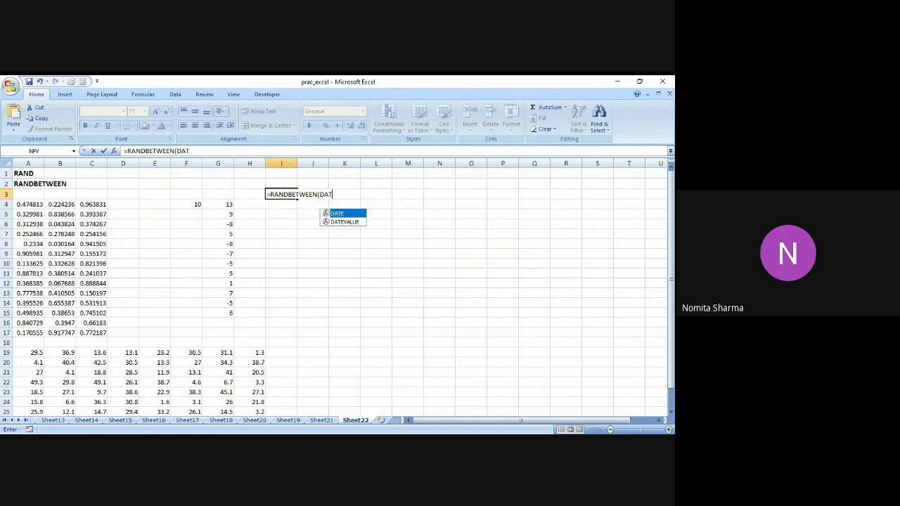
{"action": "type", "text": "EVALU"}
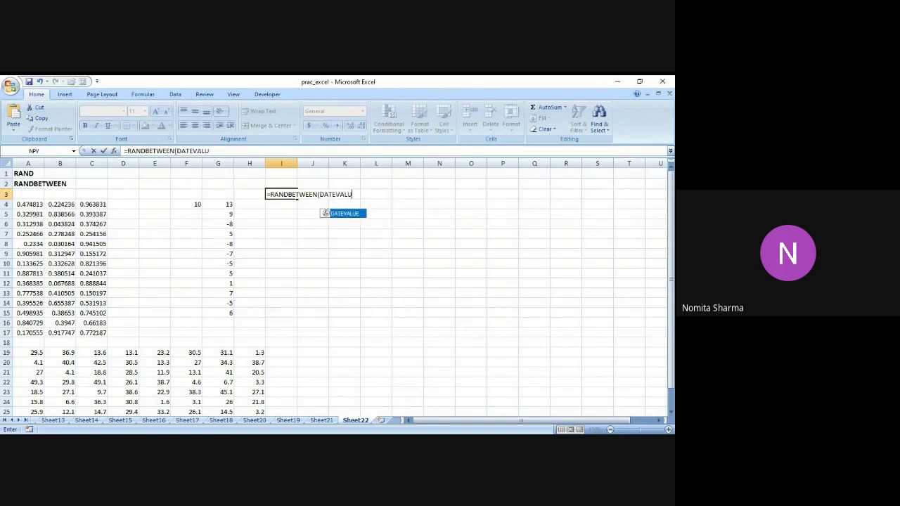
{"action": "type", "text": "E("}
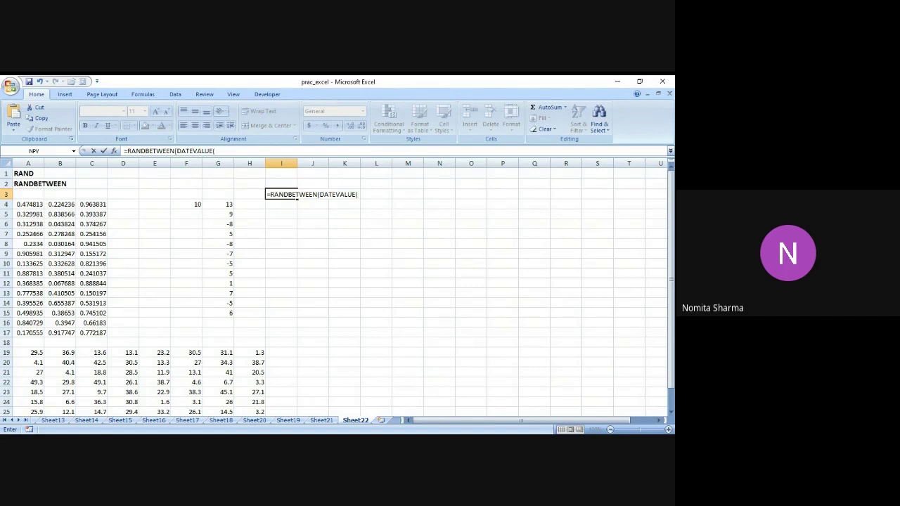
{"action": "type", "text": "\"1-JUN-1999\"),"}
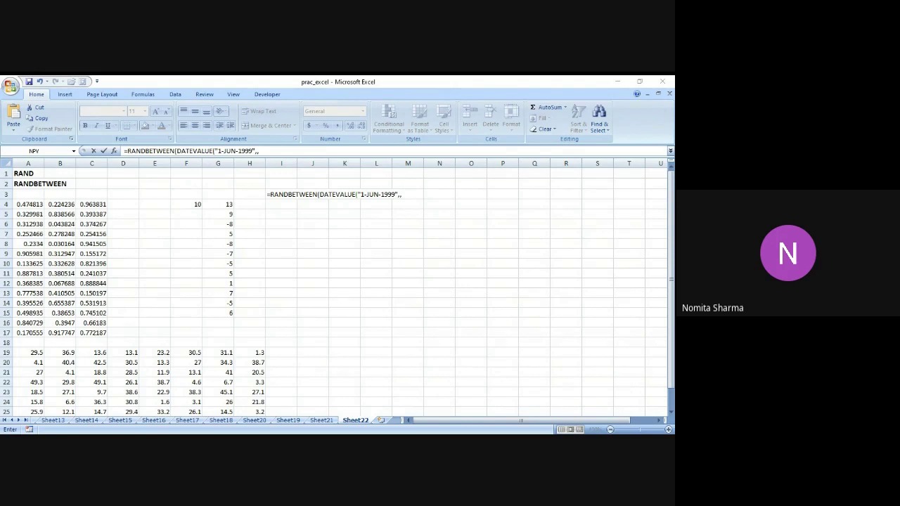
Add DATEVALUE("1-AUG-1999") as the upper bound and remove the duplicate comma between the two arguments.
{"action": "key", "text": "alt+Tab"}
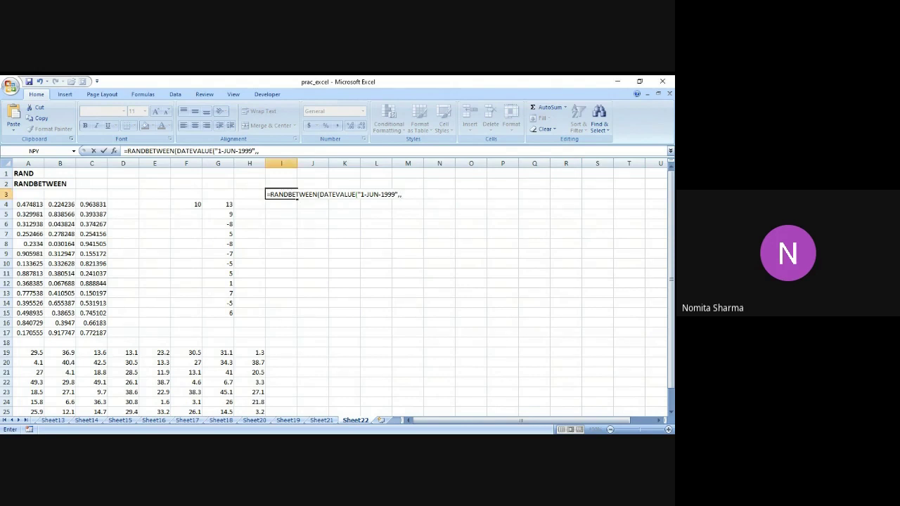
{"action": "type", "text": "DATEVALU"}
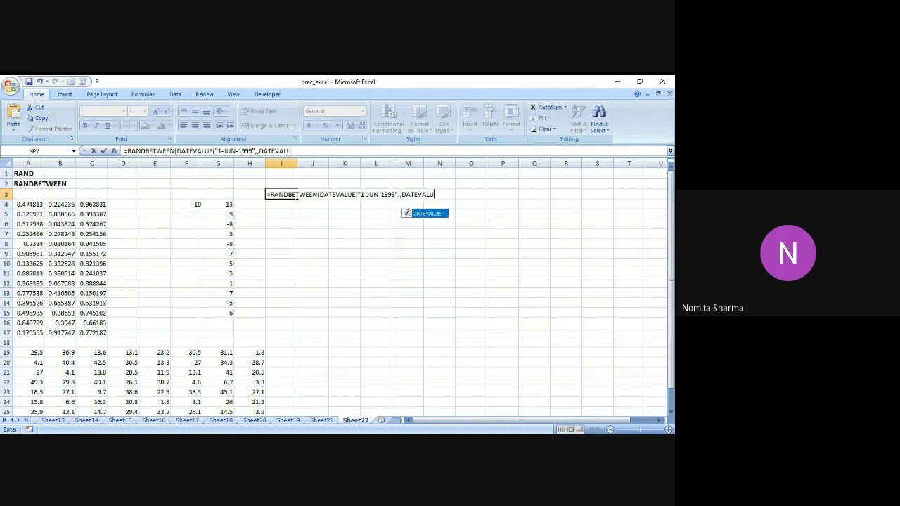
{"action": "type", "text": "E(\""}
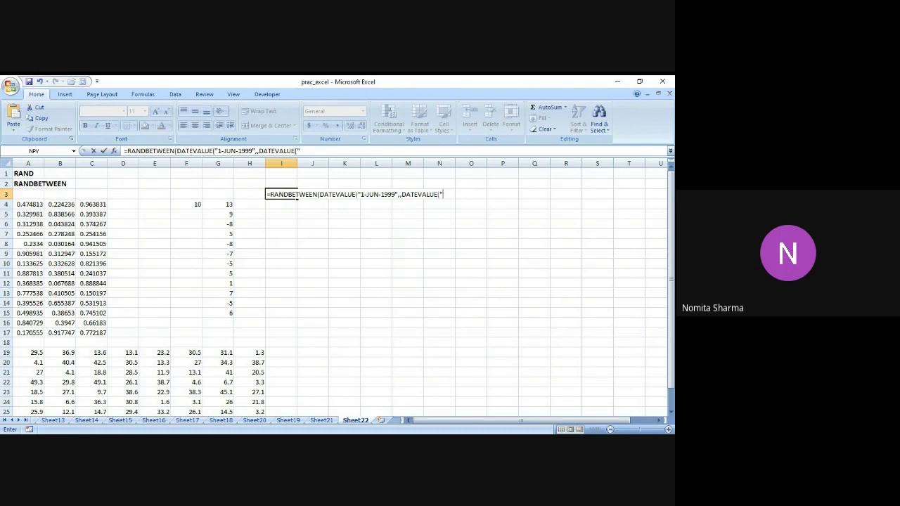
{"action": "type", "text": "1-AUG-1999"}
{"action": "left_click", "coordinate": [402, 198]}
{"action": "key", "text": "BackSpace"}
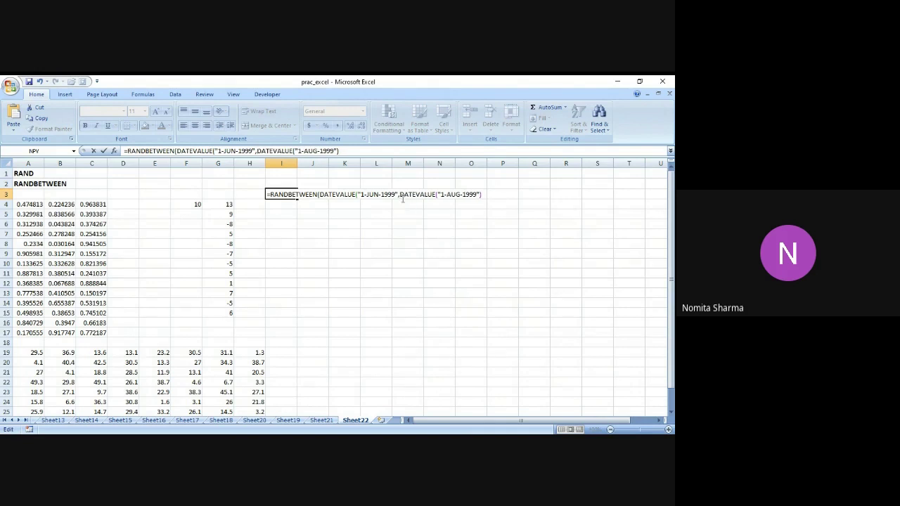
Try to enter the I3 formula with an extra closing parenthesis added at its end.
{"action": "key", "text": "Return"}
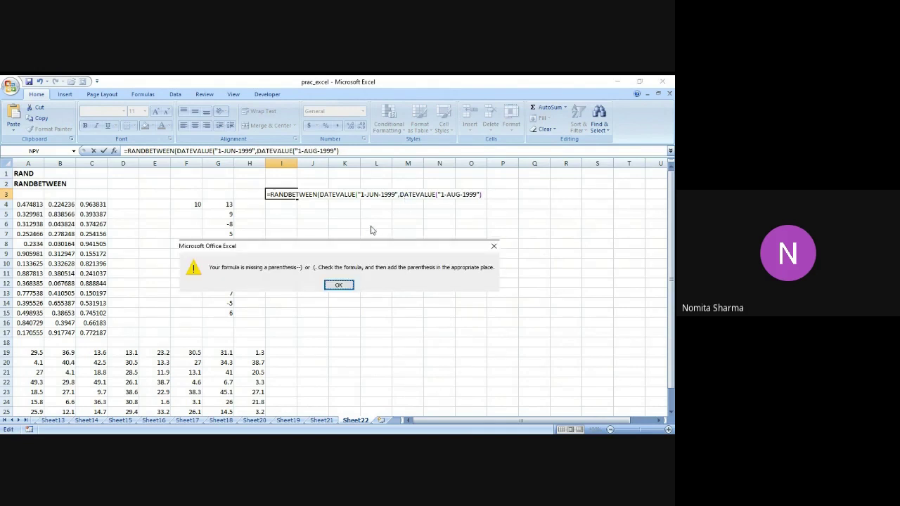
{"action": "left_click", "coordinate": [340, 288]}
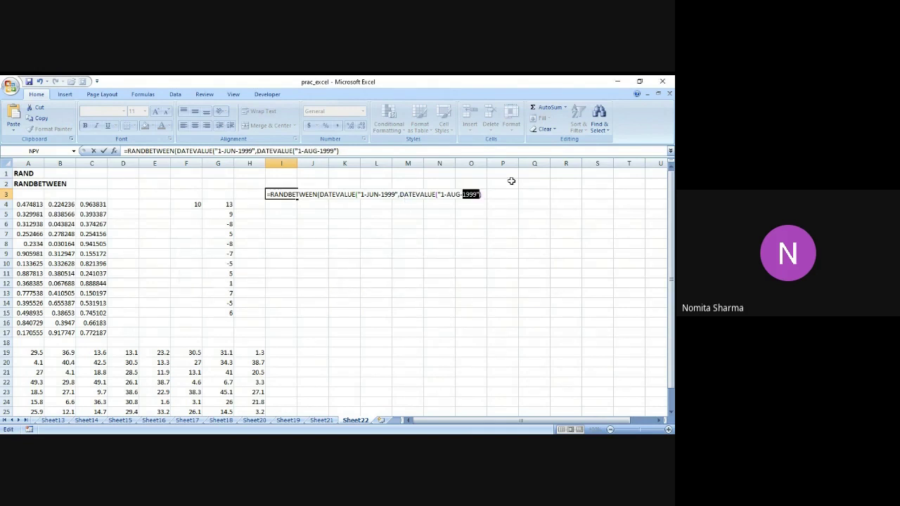
{"action": "left_click", "coordinate": [493, 194]}
{"action": "left_click", "coordinate": [369, 152]}
{"action": "type", "text": ")"}
{"action": "key", "text": "Return"}
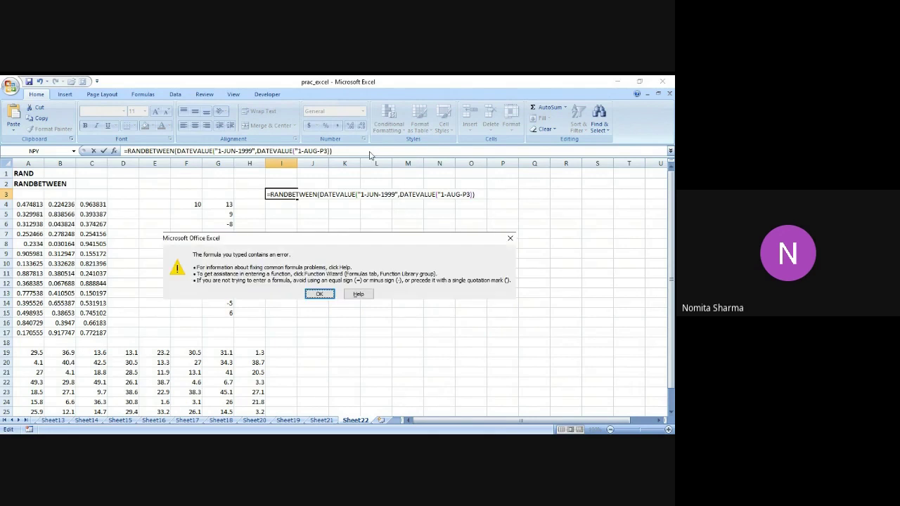
{"action": "left_click", "coordinate": [322, 293]}
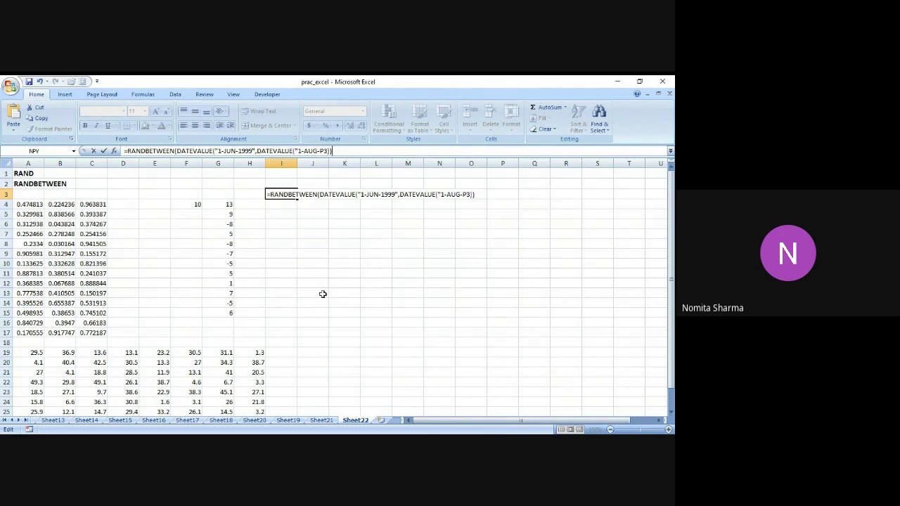
Replace the stray P3 reference at the formula's end with 1999" and both closing parentheses, and try entering it again.
{"action": "key", "text": "BackSpace"}
{"action": "key", "text": "BackSpace"}
{"action": "key", "text": "BackSpace"}
{"action": "key", "text": "BackSpace"}
{"action": "type", "text": "1999\""}
{"action": "key", "text": "Return"}
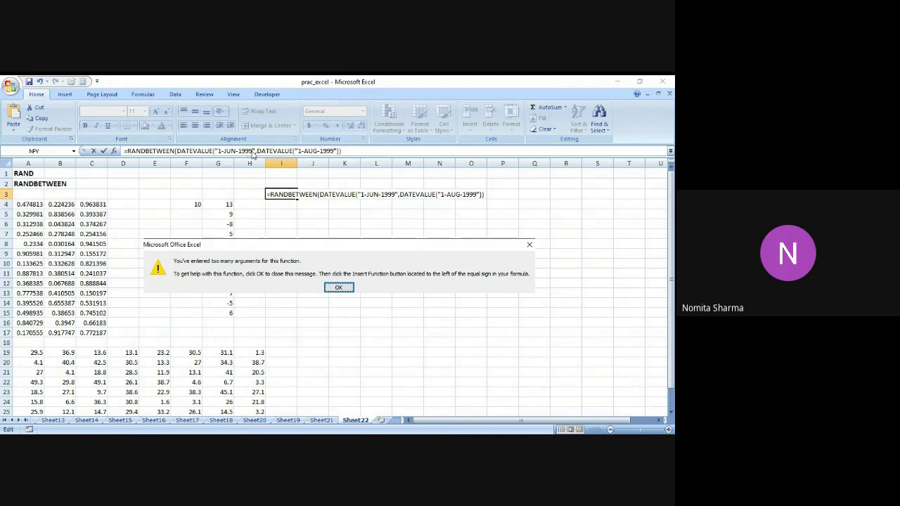
Add the missing closing parenthesis after "1-JUN-1999" and enter the formula in I3.
{"action": "left_click", "coordinate": [332, 288]}
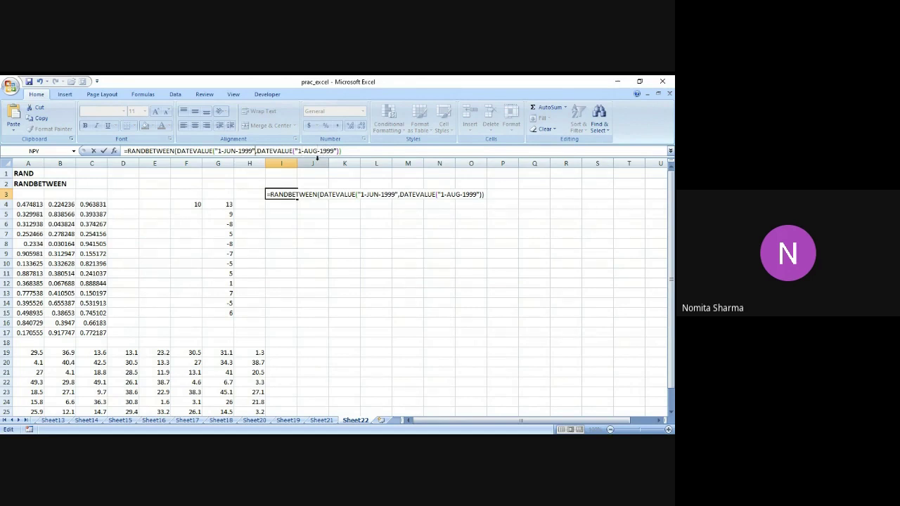
{"action": "type", "text": ")"}
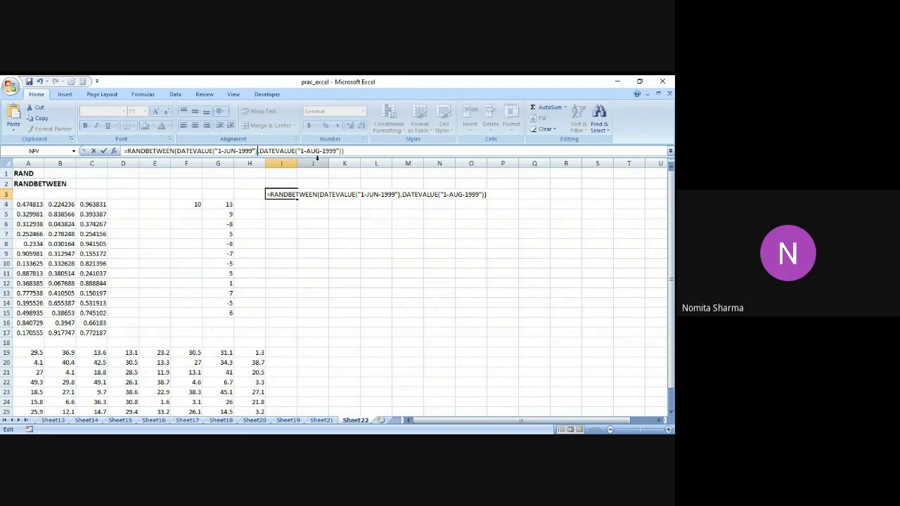
{"action": "key", "text": "Return"}
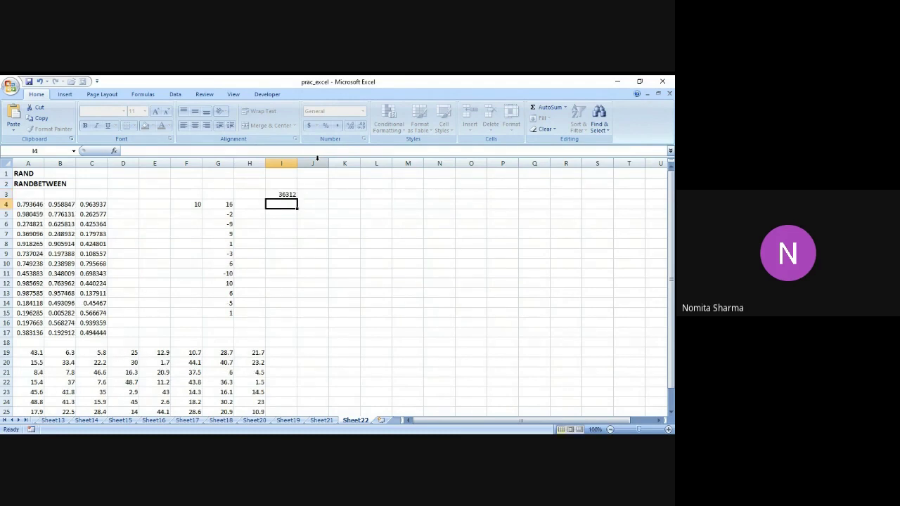
Format cell I3 as a Date with the *3/14/2001 type.
{"action": "key", "text": "Up"}
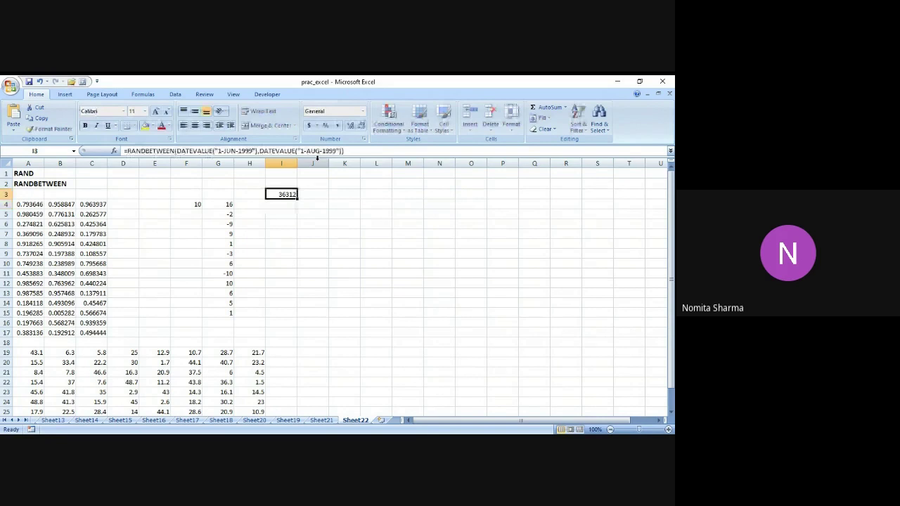
{"action": "right_click", "coordinate": [279, 195]}
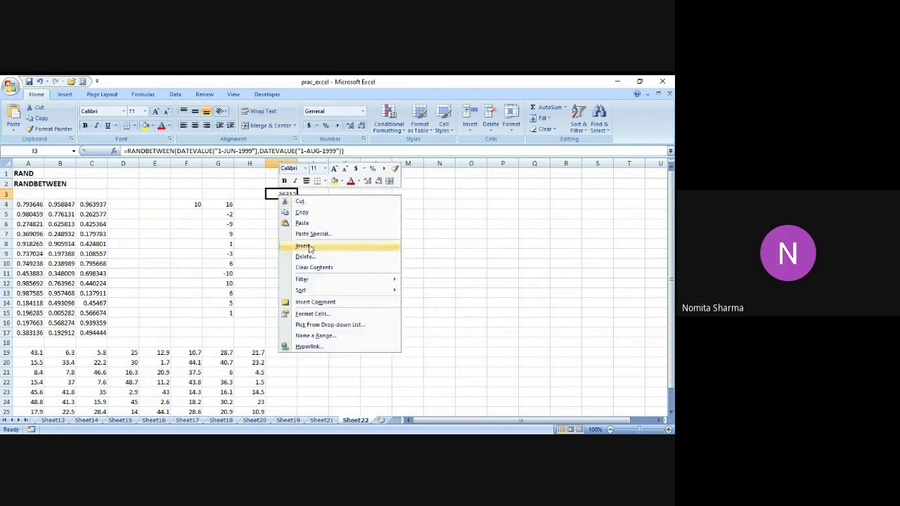
{"action": "left_click", "coordinate": [312, 314]}
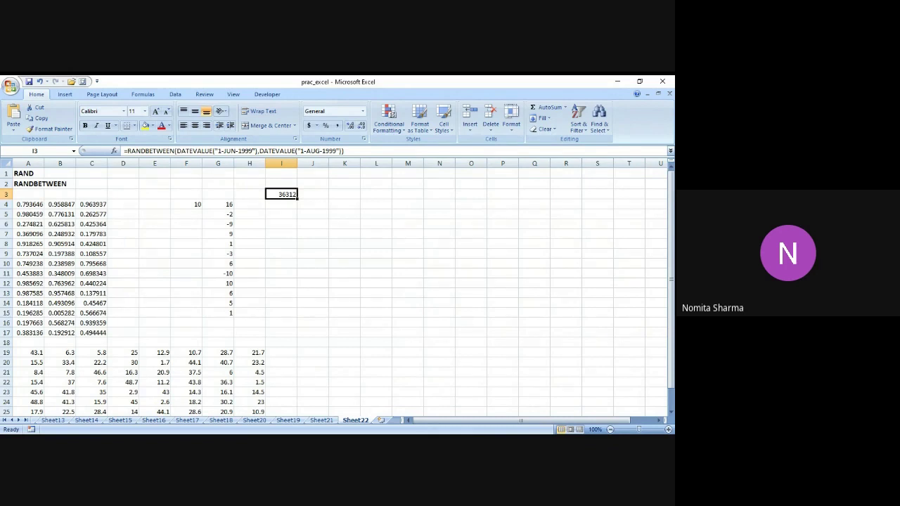
{"action": "key", "text": "ctrl+1"}
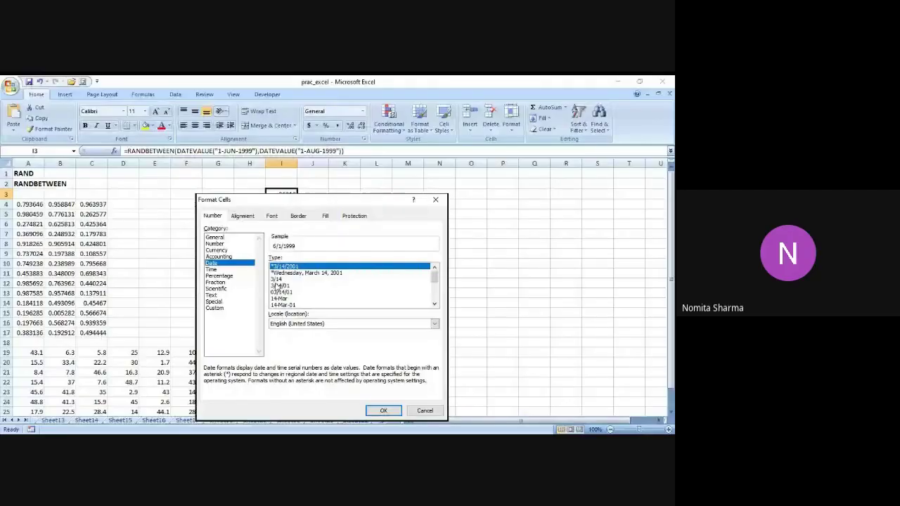
{"action": "left_click", "coordinate": [394, 411]}
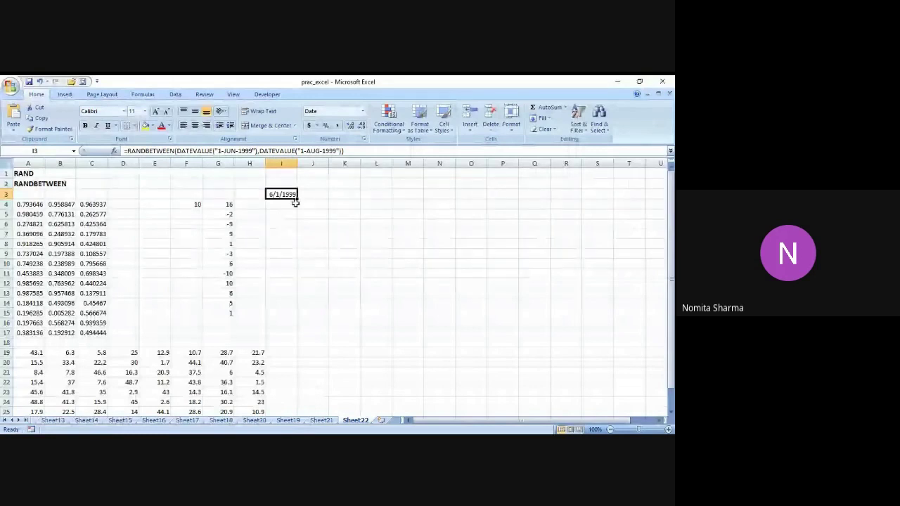
Fill the I3 formula across I3:N11 and widen columns I to N to fit the dates.
{"action": "left_click_drag", "start_coordinate": [295, 202], "coordinate": [456, 279]}
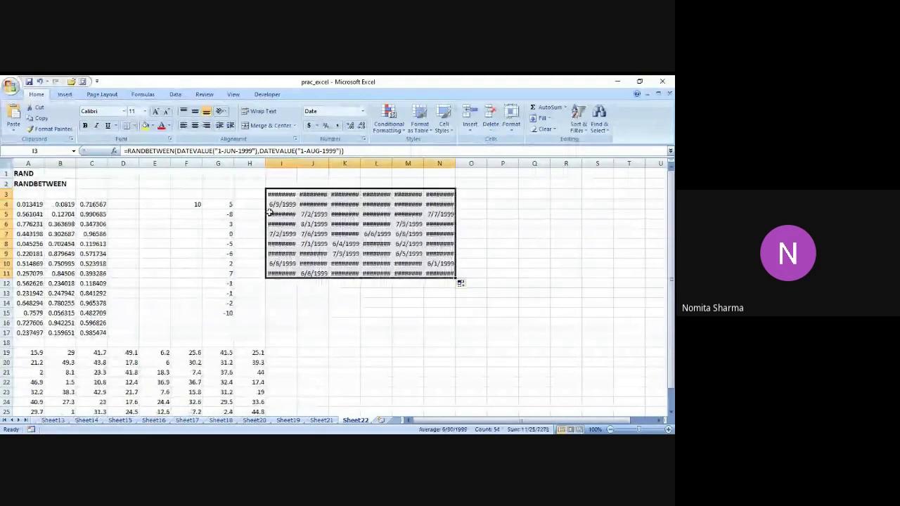
{"action": "double_click", "coordinate": [297, 163]}
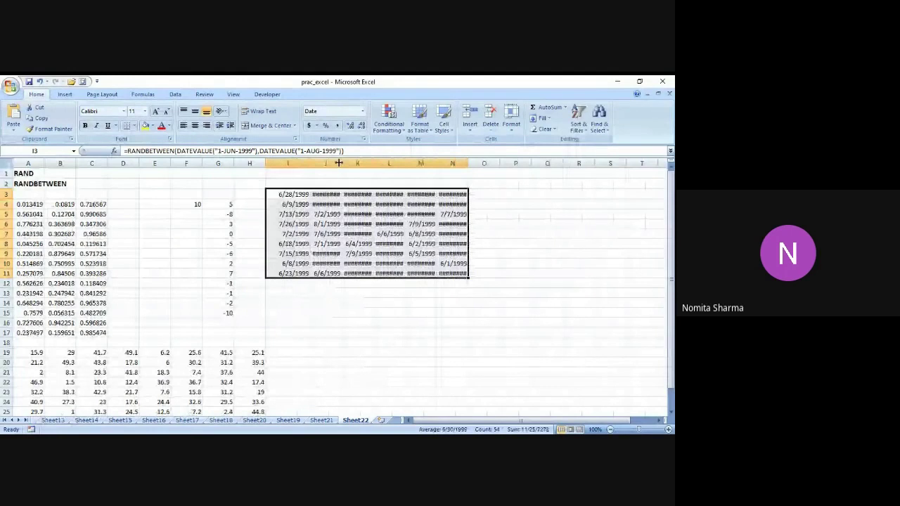
{"action": "double_click", "coordinate": [340, 163]}
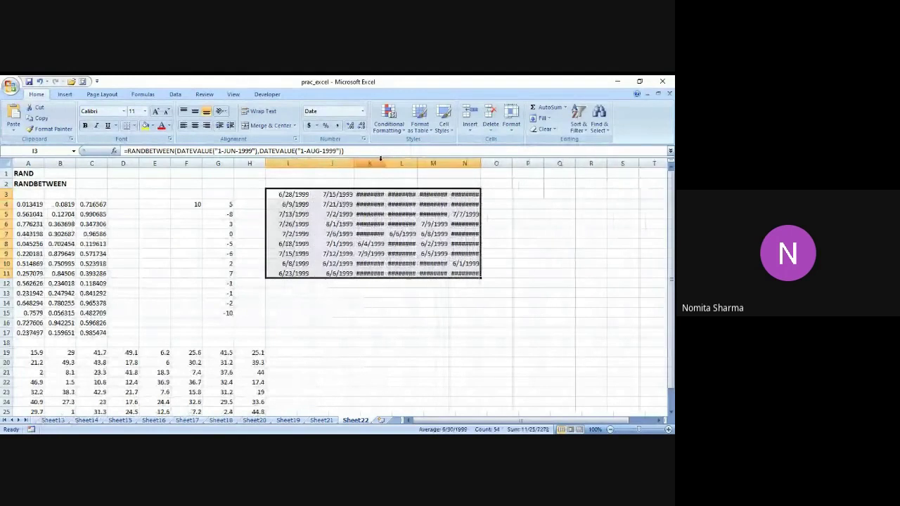
{"action": "double_click", "coordinate": [385, 163]}
{"action": "left_click_drag", "start_coordinate": [427, 163], "coordinate": [539, 163]}
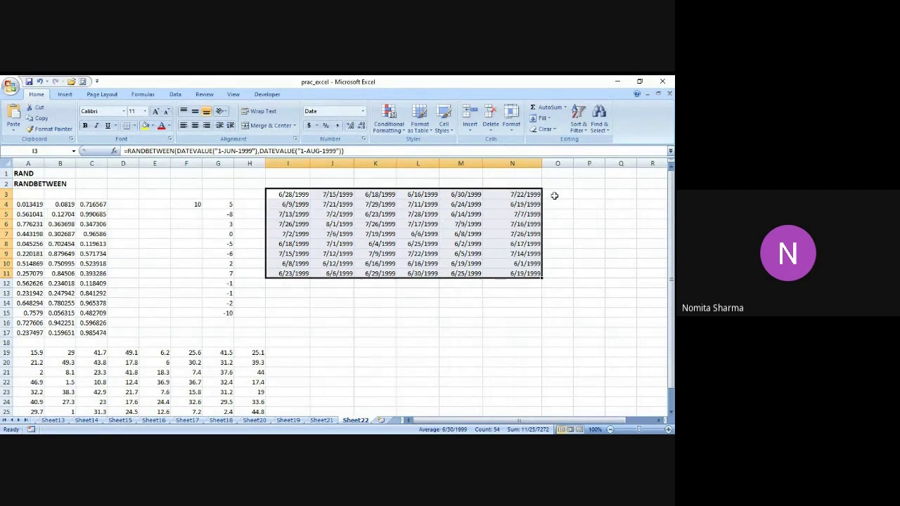
Enter =RAND() in cell I13 below the random dates.
{"action": "key", "text": "alt+Tab"}
{"action": "key", "text": "Down"}
{"action": "key", "text": "Down"}
{"action": "key", "text": "Down"}
{"action": "key", "text": "Down"}
{"action": "key", "text": "Down"}
{"action": "key", "text": "Down"}
{"action": "key", "text": "Down"}
{"action": "key", "text": "Down"}
{"action": "key", "text": "Down"}
{"action": "key", "text": "Down"}
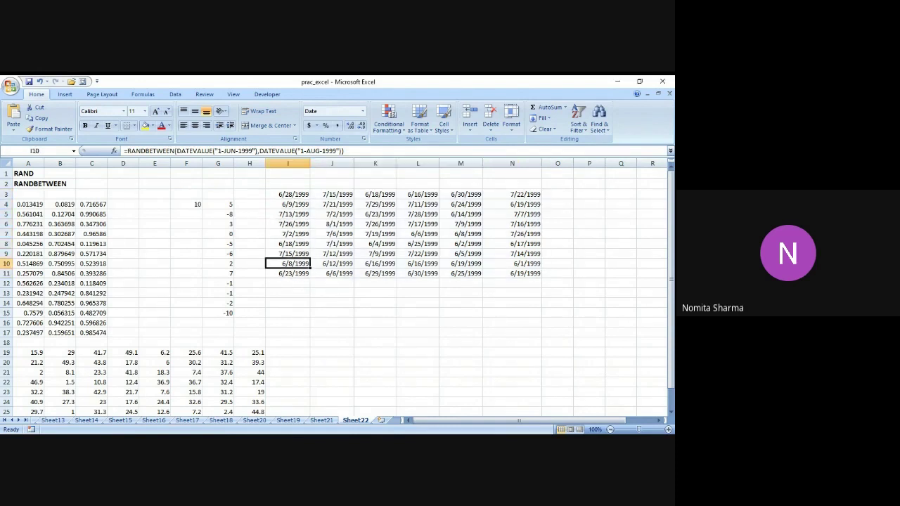
{"action": "type", "text": "=RAND()"}
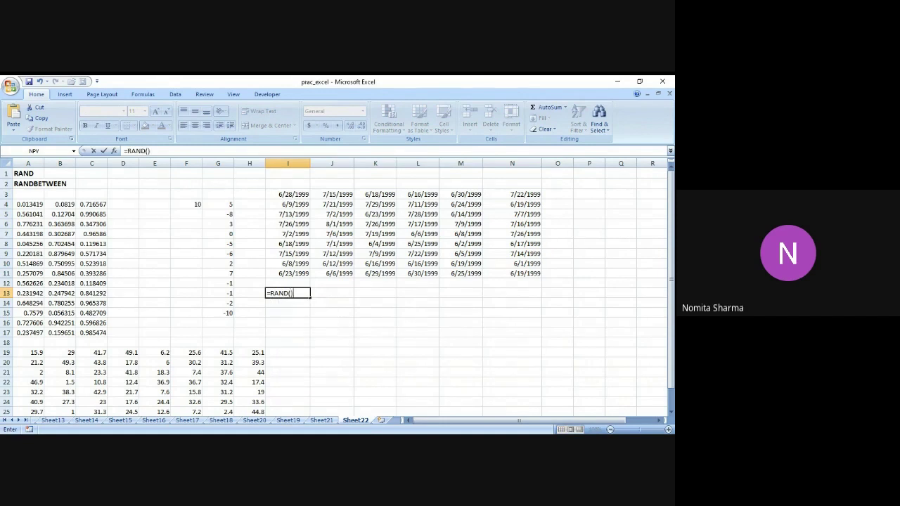
{"action": "key", "text": "ctrl+Return"}
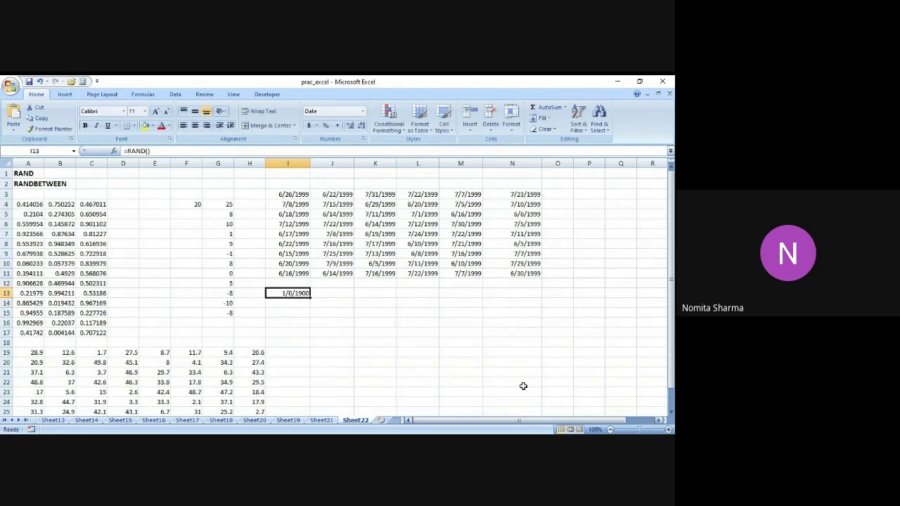
{"action": "left_click", "coordinate": [111, 183]}
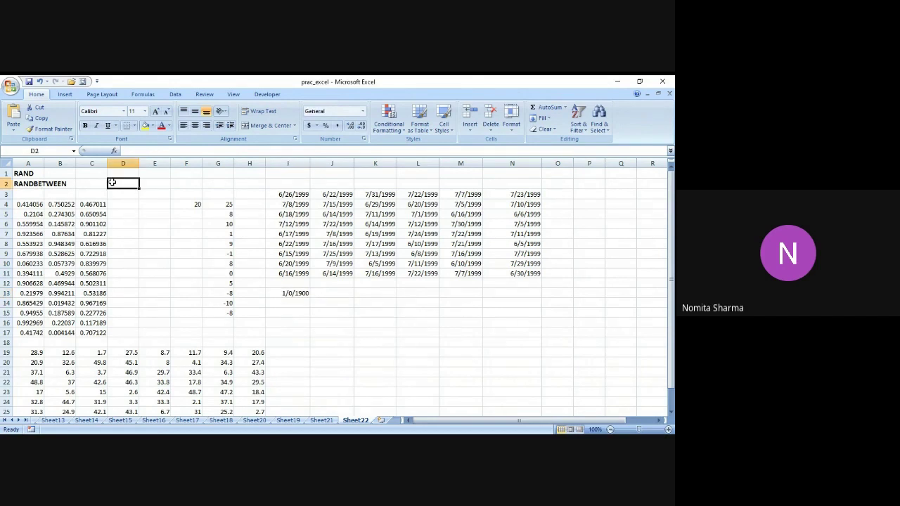
Enter =RAND() in cell D2 and reselect that cell.
{"action": "type", "text": "=RAND"}
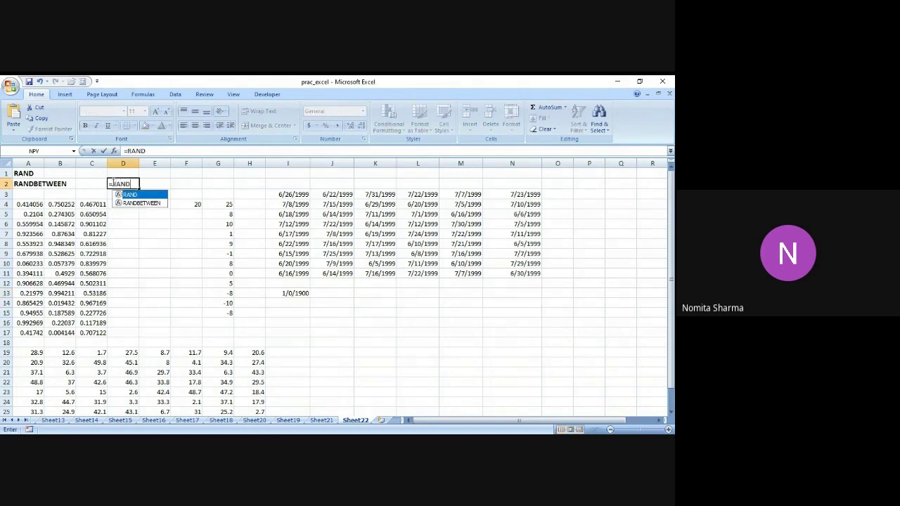
{"action": "type", "text": "()"}
{"action": "key", "text": "Return"}
{"action": "left_click", "coordinate": [115, 183]}
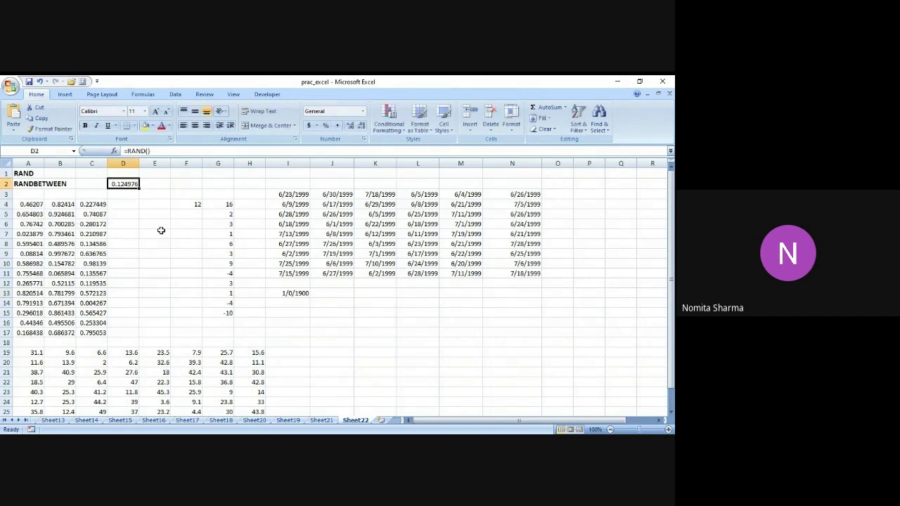
Format cell D2 as Time with the 13:30:55 type and fill its formula across D2:E10.
{"action": "right_click", "coordinate": [123, 182]}
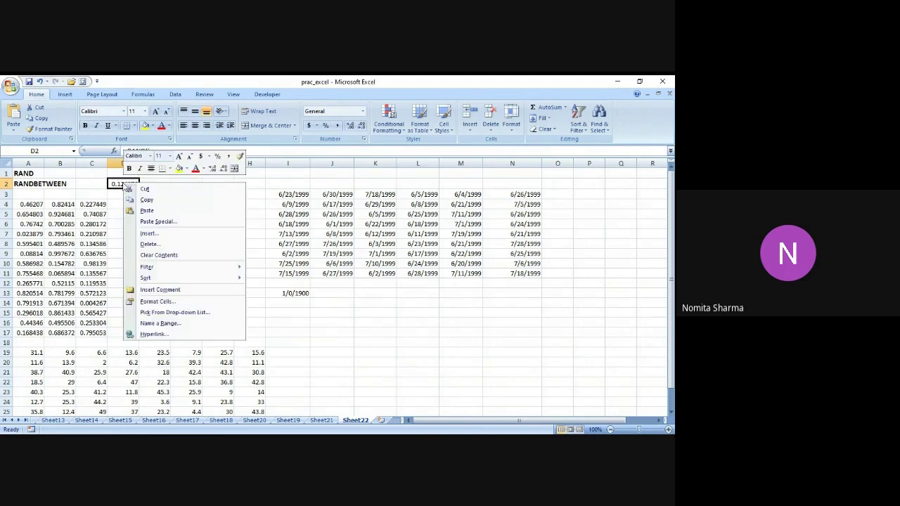
{"action": "left_click", "coordinate": [158, 301]}
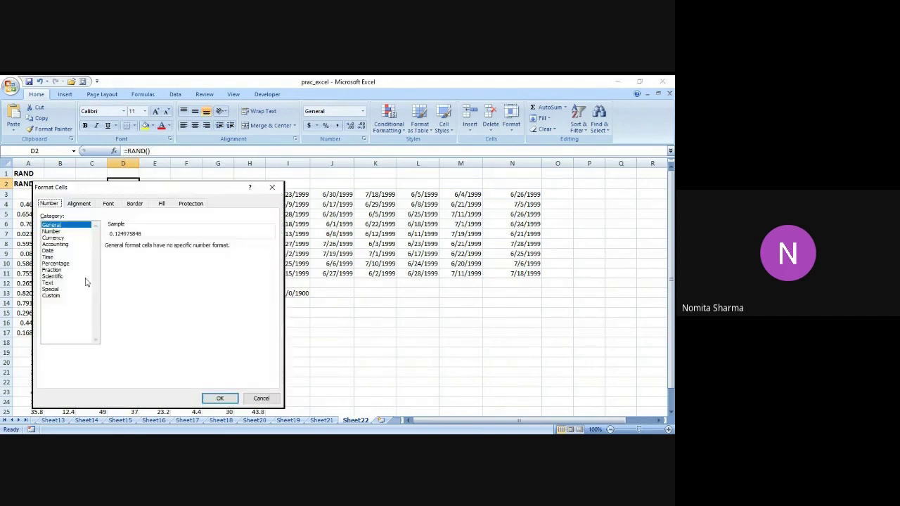
{"action": "left_click", "coordinate": [50, 257]}
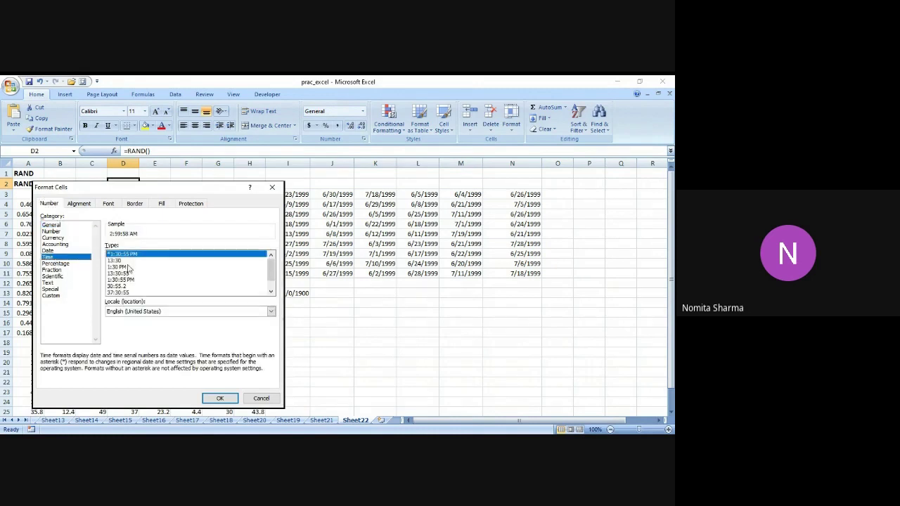
{"action": "left_click", "coordinate": [129, 267]}
{"action": "left_click", "coordinate": [129, 274]}
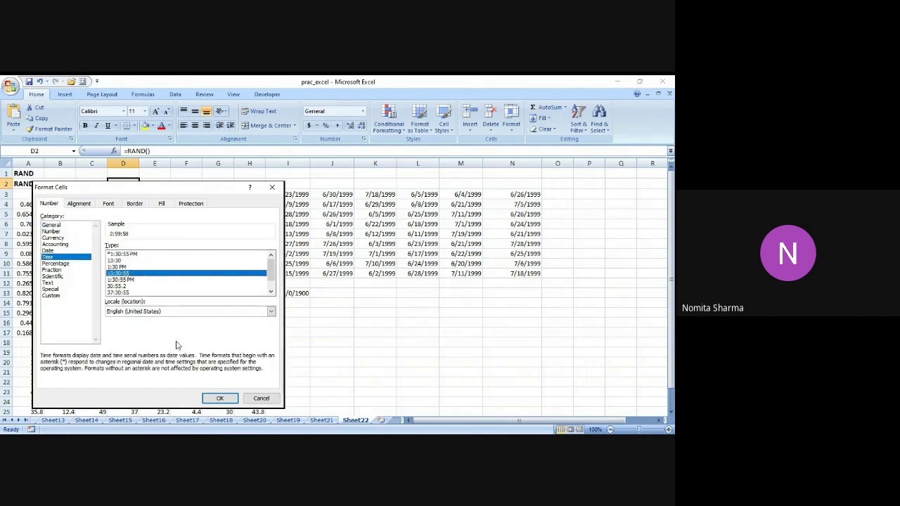
{"action": "left_click", "coordinate": [219, 398]}
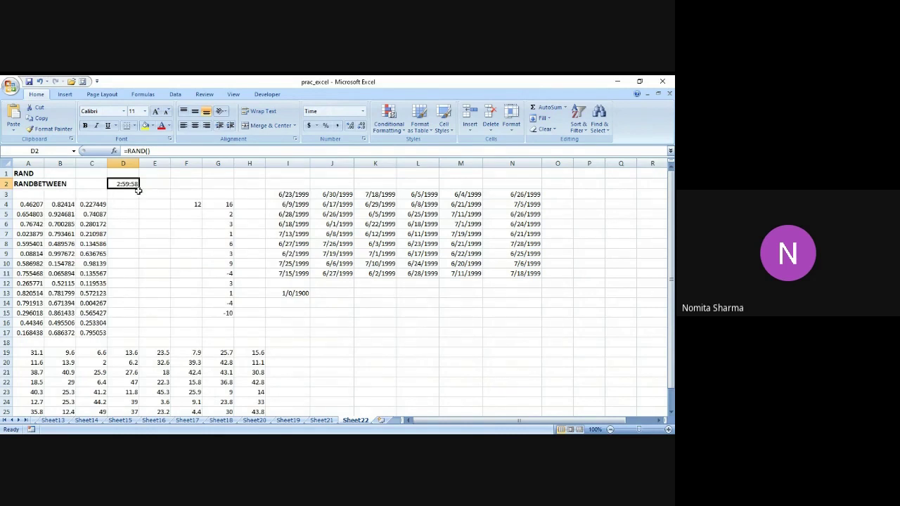
{"action": "left_click_drag", "start_coordinate": [138, 189], "coordinate": [171, 269]}
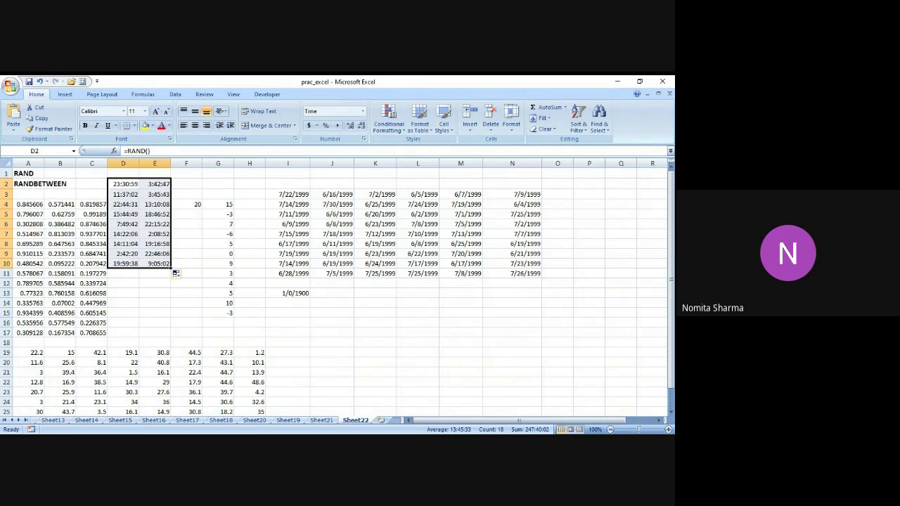
Start a random-letter formula in cell P3 with =CHAR(RANDBETWEEN(CODE"A").
{"action": "key", "text": "alt+Tab"}
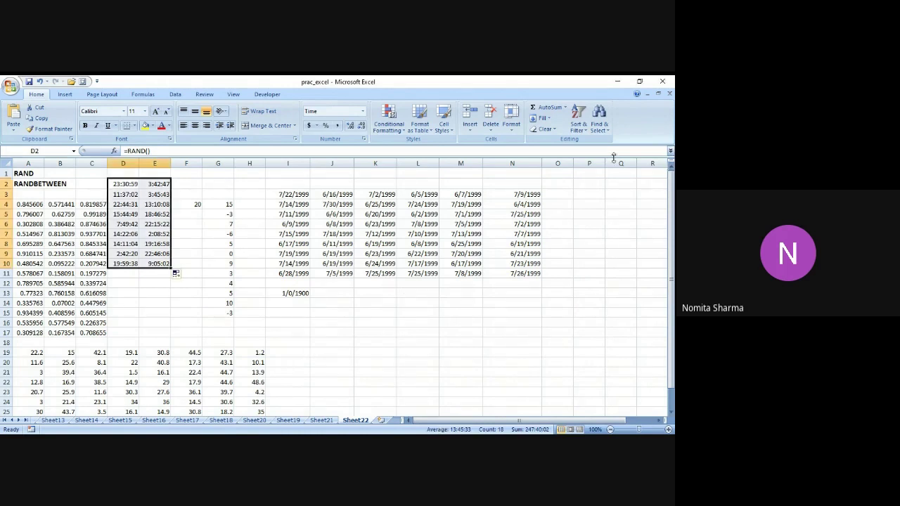
{"action": "left_click", "coordinate": [582, 190]}
{"action": "type", "text": "=C"}
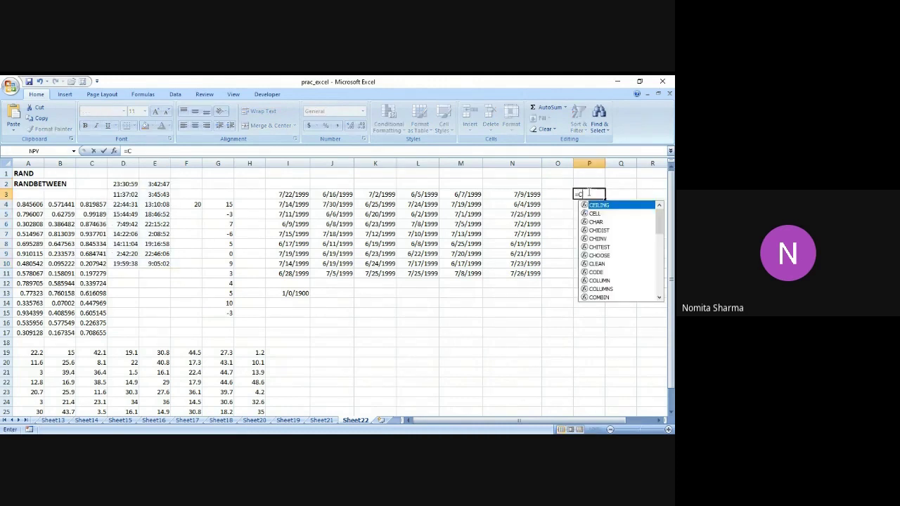
{"action": "type", "text": "HAR"}
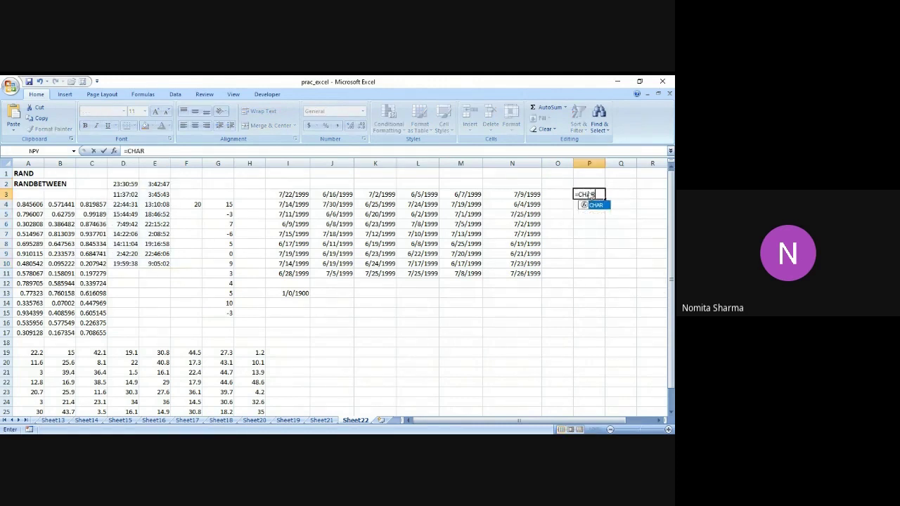
{"action": "type", "text": "(RANDB"}
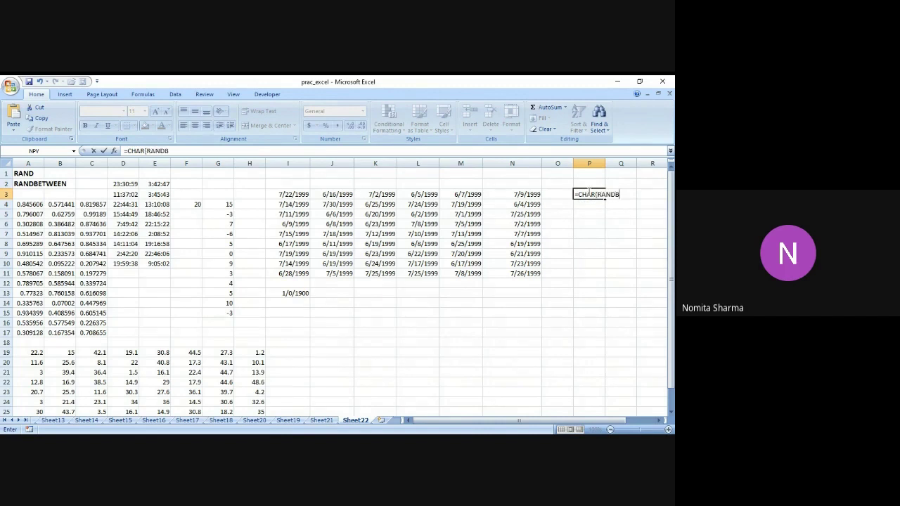
{"action": "type", "text": "ETWEEN(CODE"}
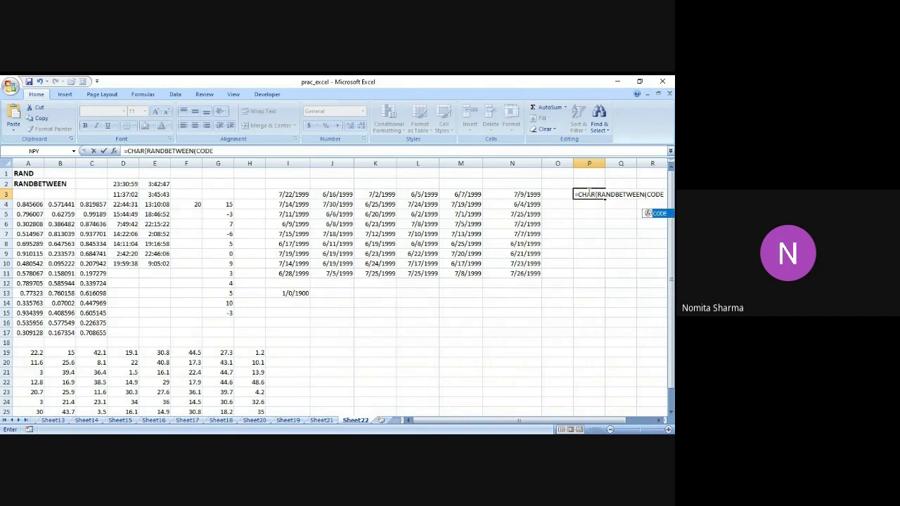
{"action": "type", "text": "\"A\""}
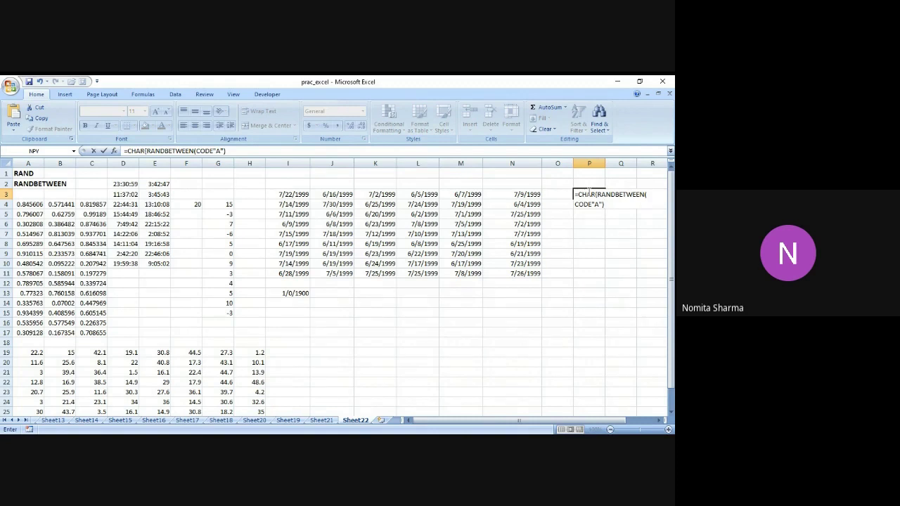
Insert the missing opening parenthesis before "A" in the P3 formula so it reads CODE("A").
{"action": "left_click", "coordinate": [509, 151]}
{"action": "key", "text": "Left"}
{"action": "key", "text": "Left"}
{"action": "key", "text": "Left"}
{"action": "key", "text": "Left"}
{"action": "type", "text": "("}
Add CODE("Z") as RANDBETWEEN's upper limit in the P3 formula and close the remaining parentheses.
{"action": "key", "text": "End"}
{"action": "type", "text": ", CODE"}
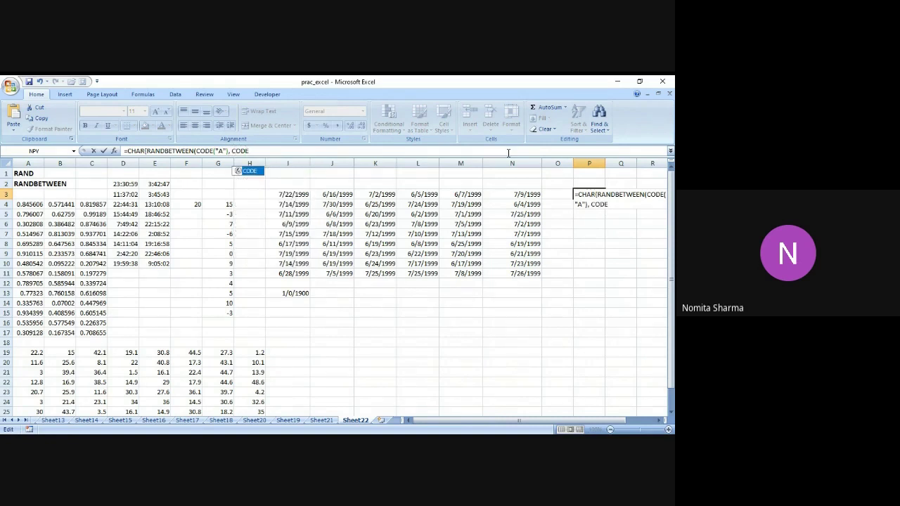
{"action": "type", "text": "(\"Z\""}
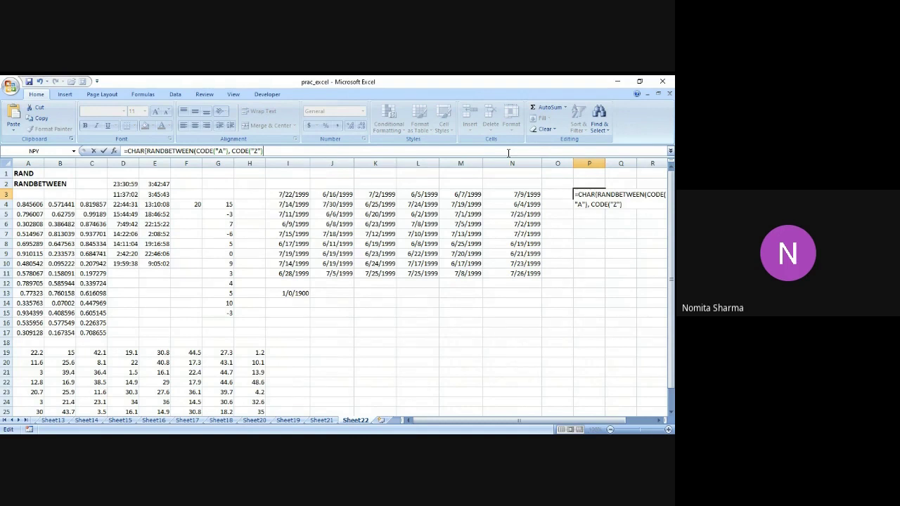
{"action": "type", "text": ")"}
{"action": "key", "text": "alt+Tab"}
{"action": "type", "text": ")"}
Retype the opening parenthesis after CHAR and enter =CHAR(RANDBETWEEN(CODE("A"), CODE("Z"))) in P3.
{"action": "key", "text": "Home"}
{"action": "key", "text": "Right"}
{"action": "key", "text": "Right"}
{"action": "key", "text": "Right"}
{"action": "key", "text": "Right"}
{"action": "key", "text": "Right"}
{"action": "key", "text": "Right"}
{"action": "key", "text": "BackSpace"}
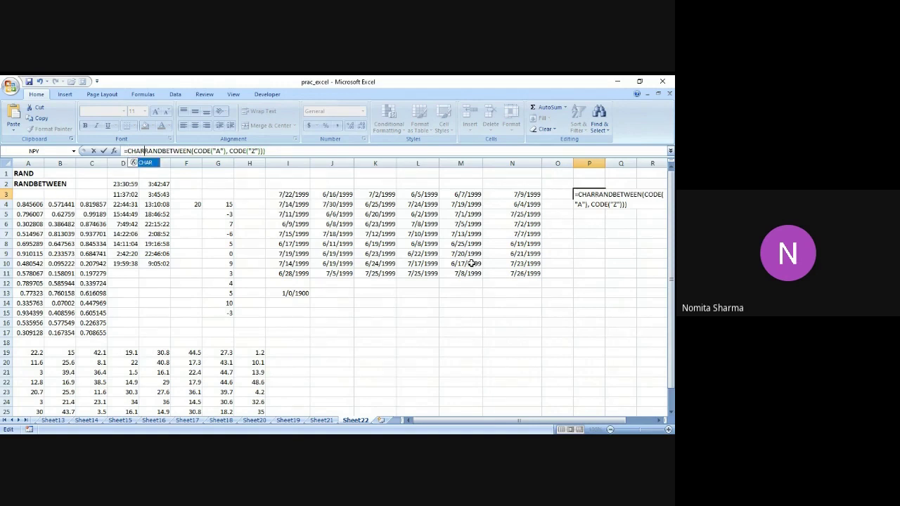
{"action": "type", "text": "("}
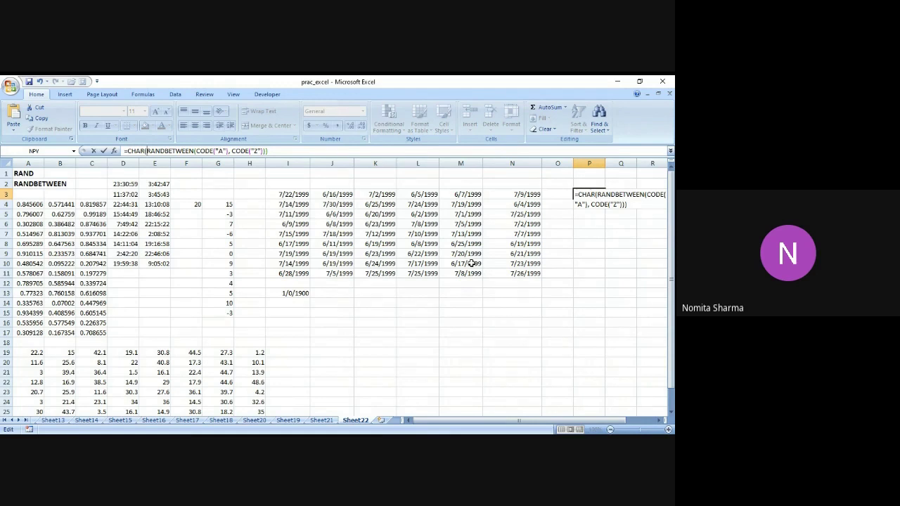
{"action": "key", "text": "ctrl+Return"}
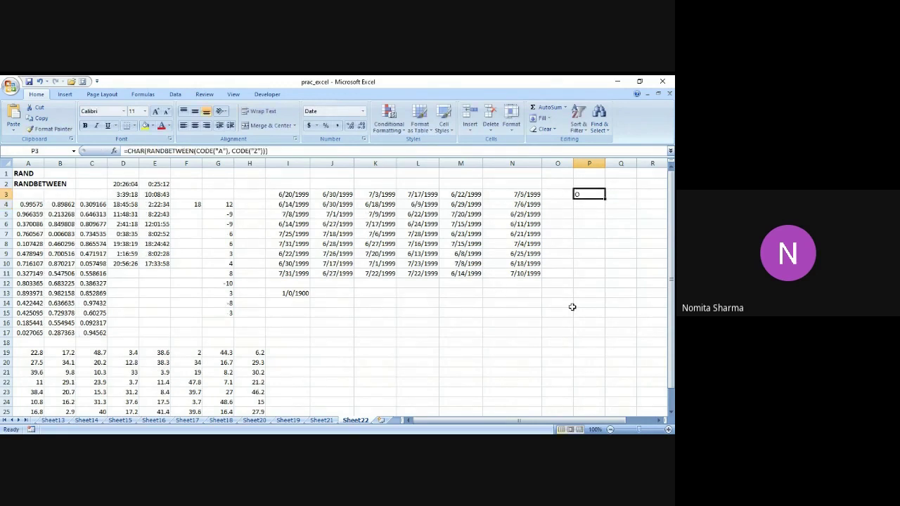
Fill the P3 random-letter formula down to row 13 and across to column R, then select cell E16.
{"action": "left_click_drag", "start_coordinate": [604, 199], "coordinate": [608, 302]}
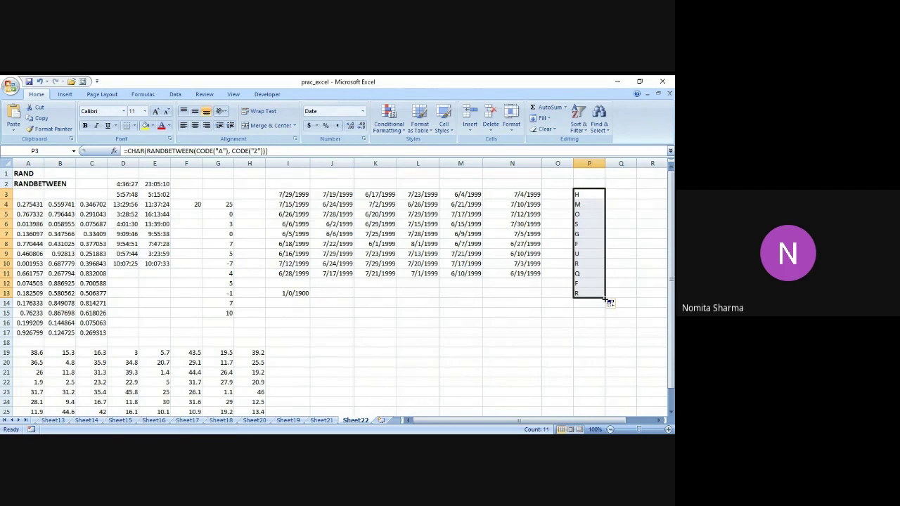
{"action": "left_click_drag", "start_coordinate": [606, 299], "coordinate": [653, 296]}
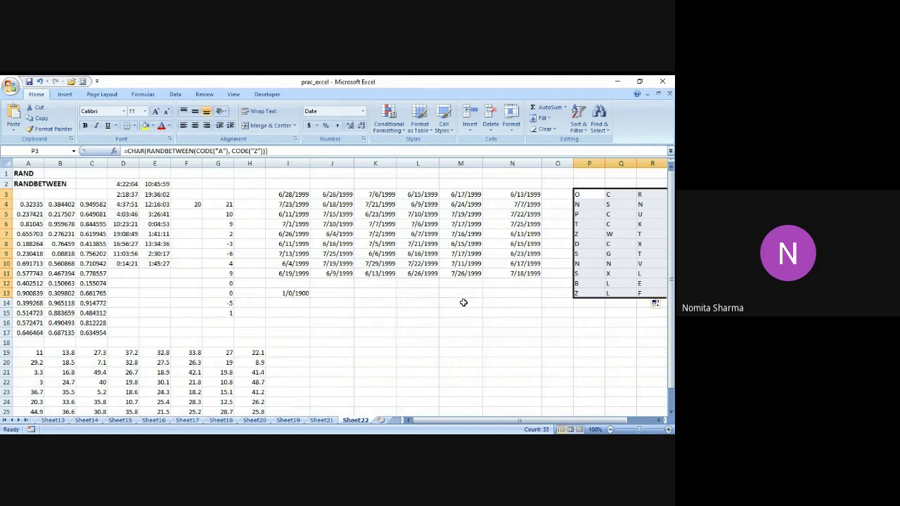
{"action": "left_click", "coordinate": [169, 327]}
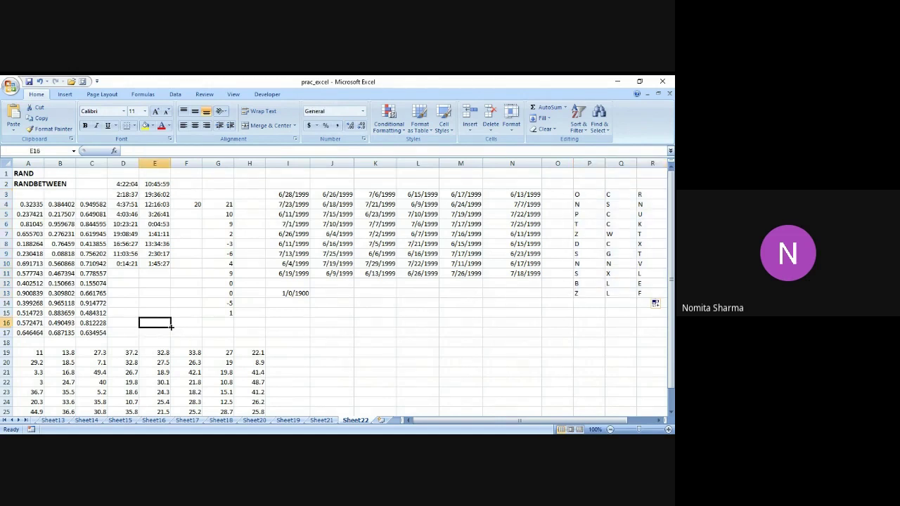